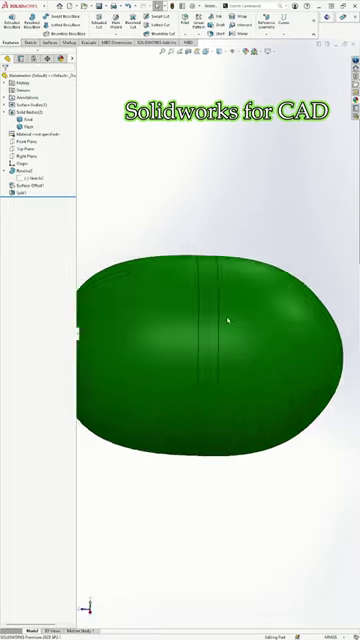
Orbit the watermelon to show the red flesh face at the cut end
middle_drag(229, 320, 122, 425)
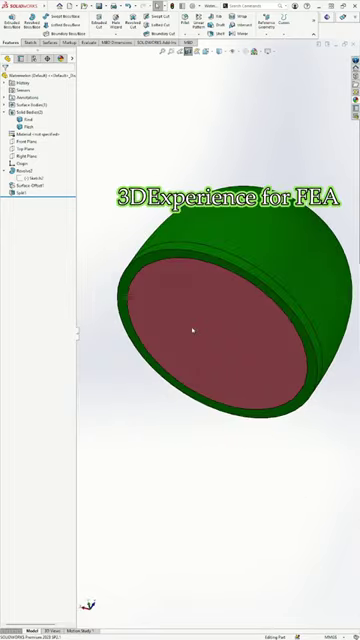